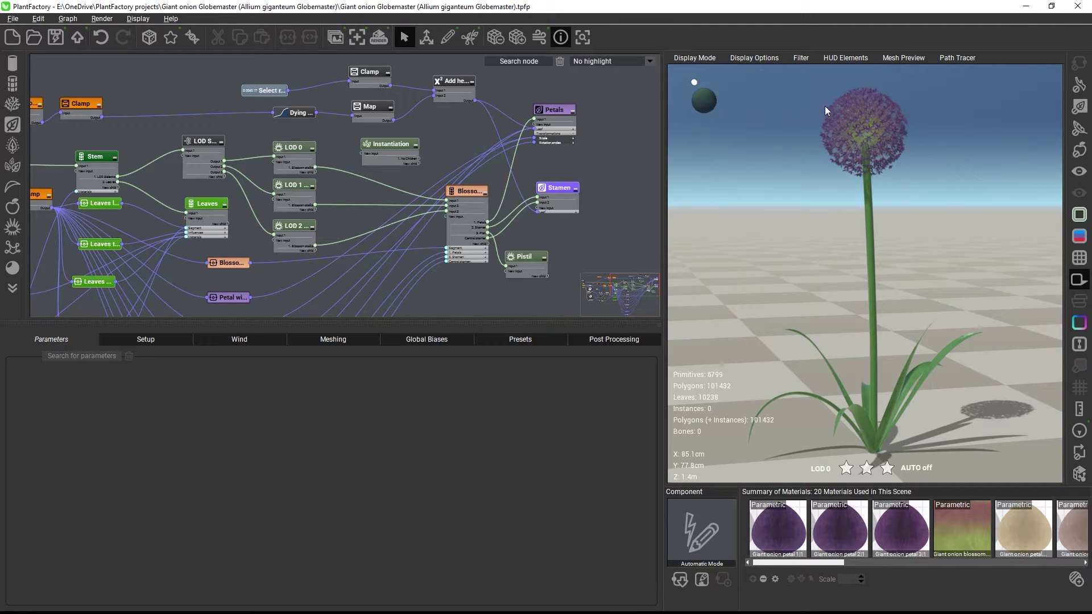
Step: Link the Blossom outputs of LOD 0, LOD 1 and LOD 2 into the Instantiation node
{"action": "scroll", "coordinate": [875, 169], "scroll_direction": "up", "scroll_amount": 10}
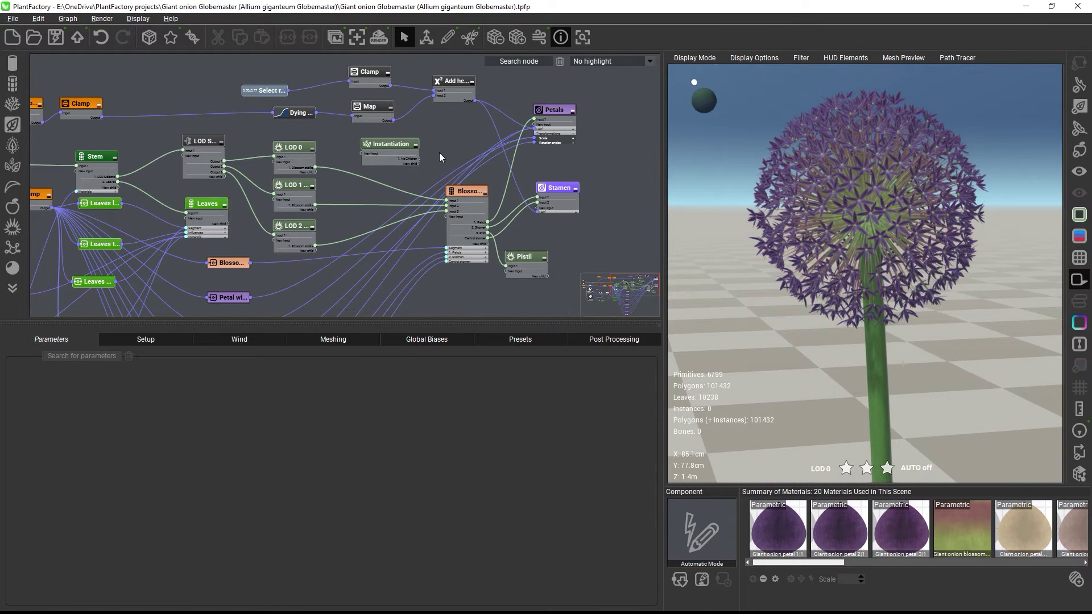
{"action": "left_click", "coordinate": [394, 144]}
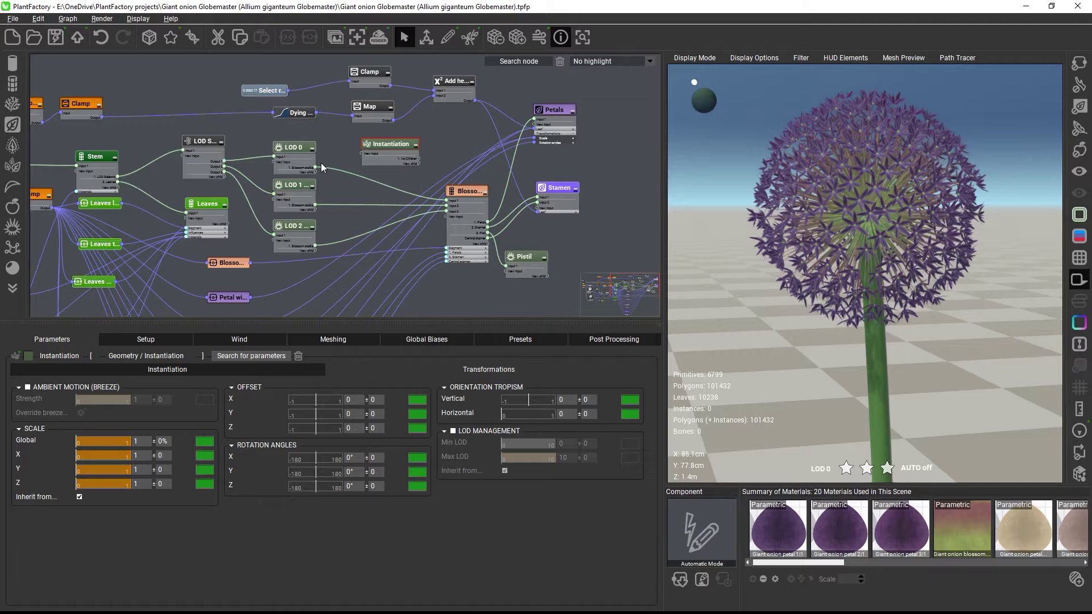
{"action": "left_click_drag", "start_coordinate": [315, 166], "coordinate": [363, 154]}
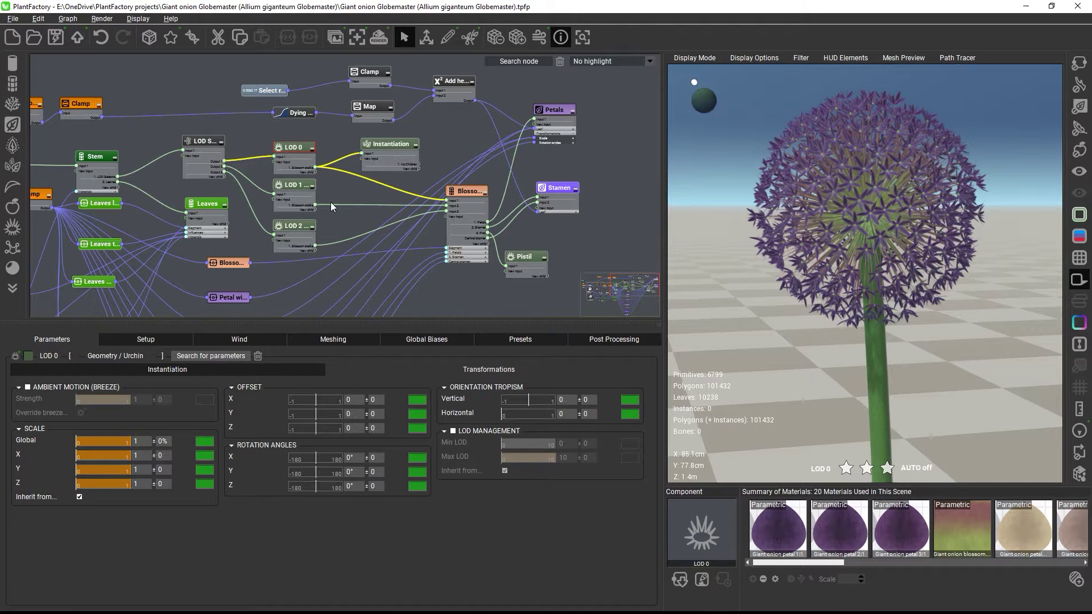
{"action": "left_click_drag", "start_coordinate": [315, 203], "coordinate": [363, 160]}
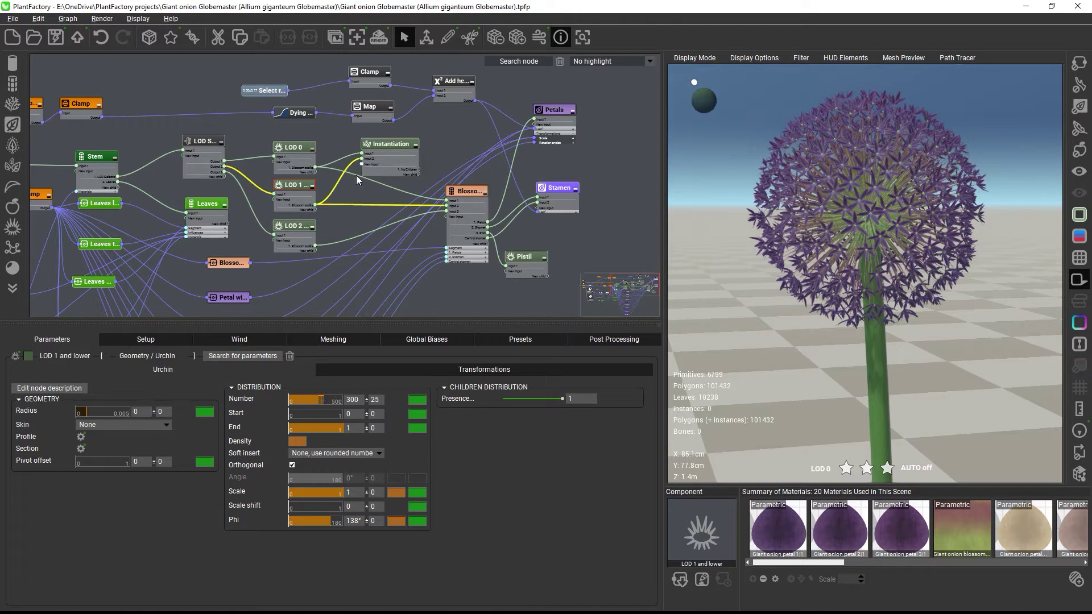
{"action": "left_click_drag", "start_coordinate": [315, 244], "coordinate": [445, 200]}
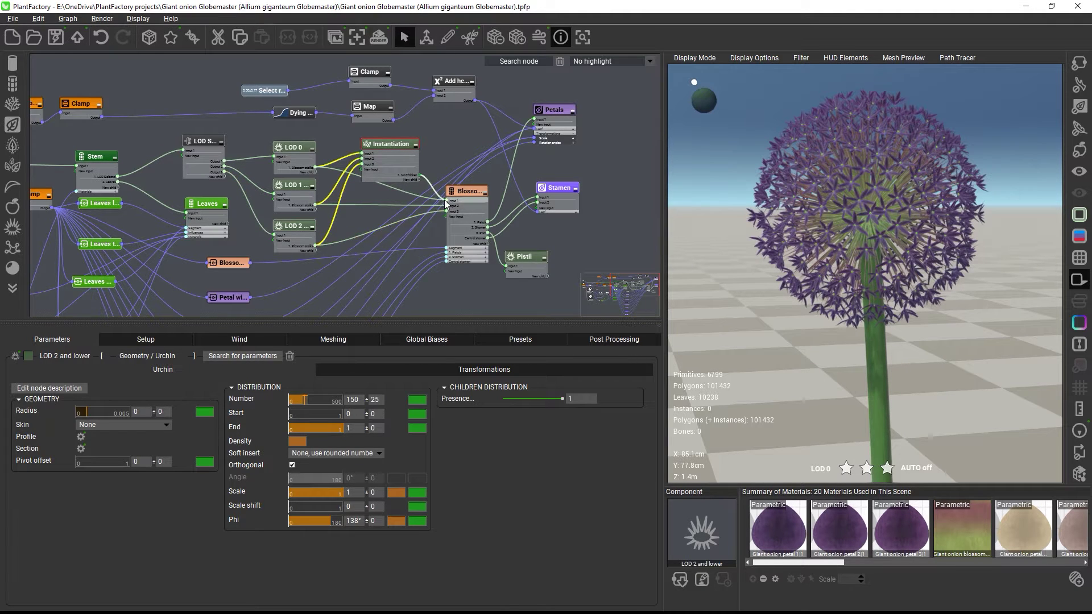
Step: Delete the old LOD 1 to Blossom stalks link and move the Instantiation node lower
{"action": "left_click", "coordinate": [397, 206]}
{"action": "key", "text": "Delete"}
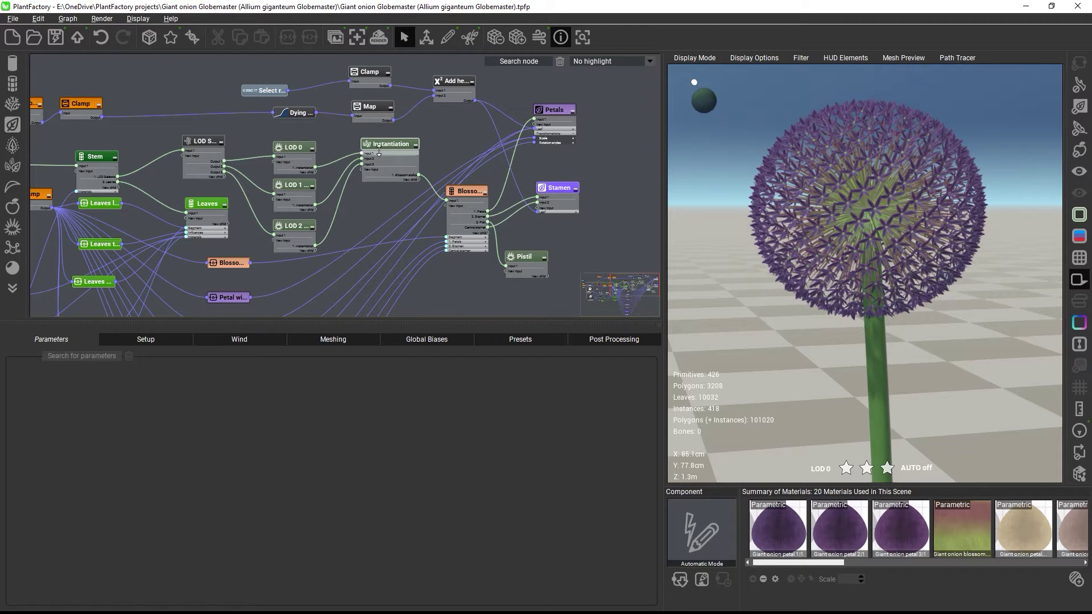
{"action": "left_click_drag", "start_coordinate": [379, 151], "coordinate": [368, 186]}
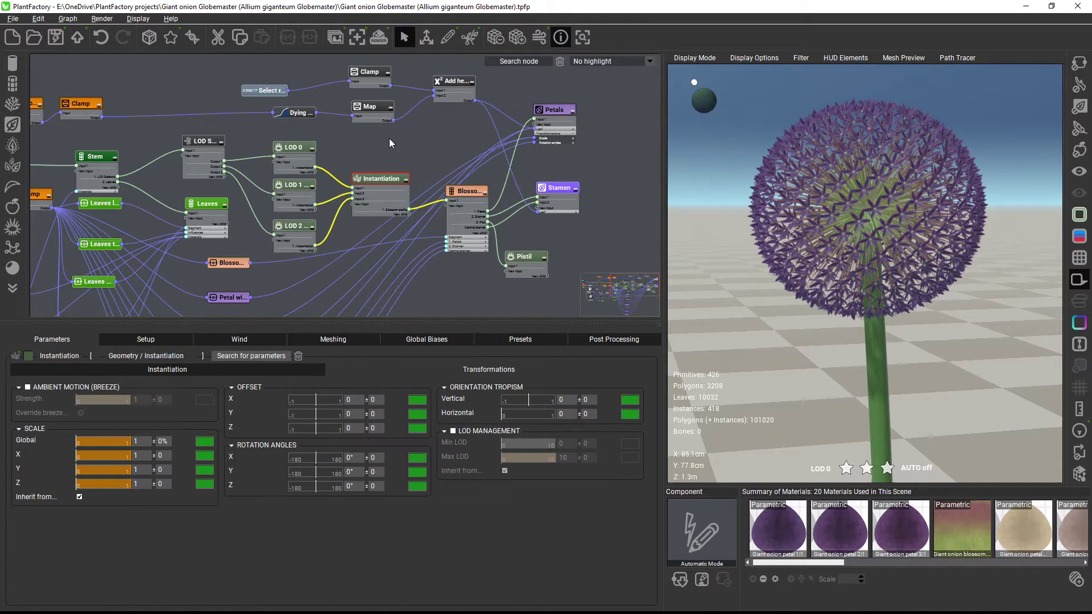
{"action": "left_click", "coordinate": [389, 139]}
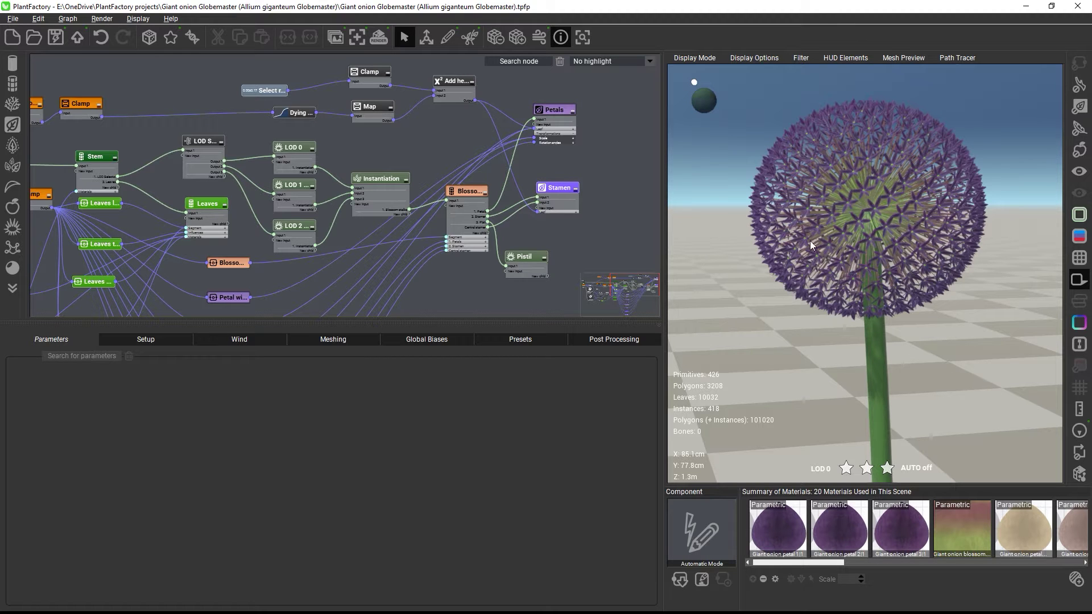
{"action": "mouse_move", "coordinate": [921, 263]}
{"action": "left_mouse_down"}
{"action": "mouse_move", "coordinate": [845, 264]}
{"action": "mouse_move", "coordinate": [925, 262]}
{"action": "left_mouse_up"}
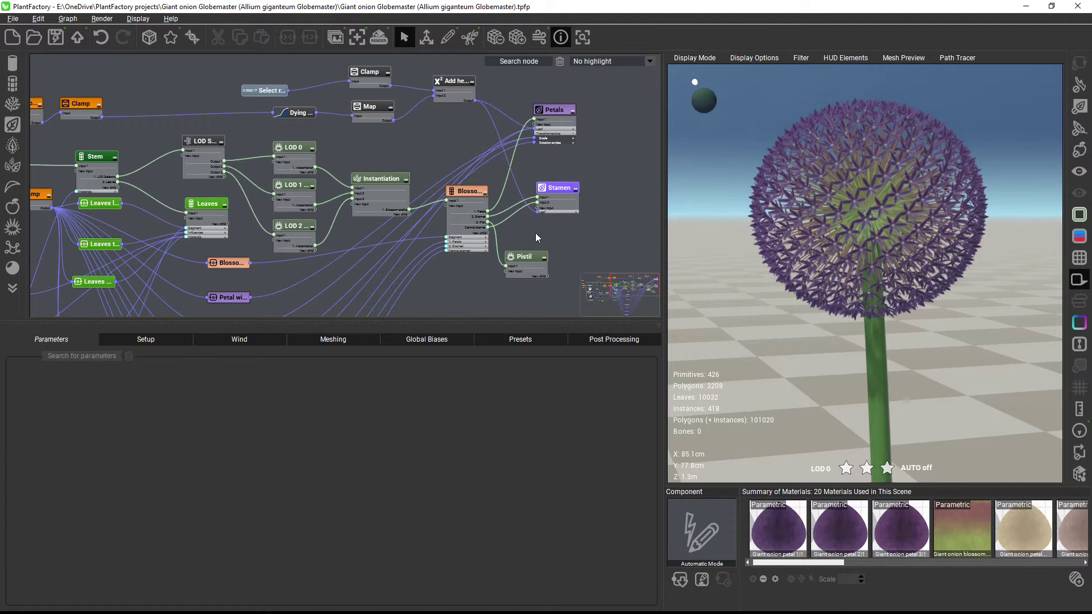
{"action": "left_click_drag", "start_coordinate": [445, 199], "coordinate": [316, 165]}
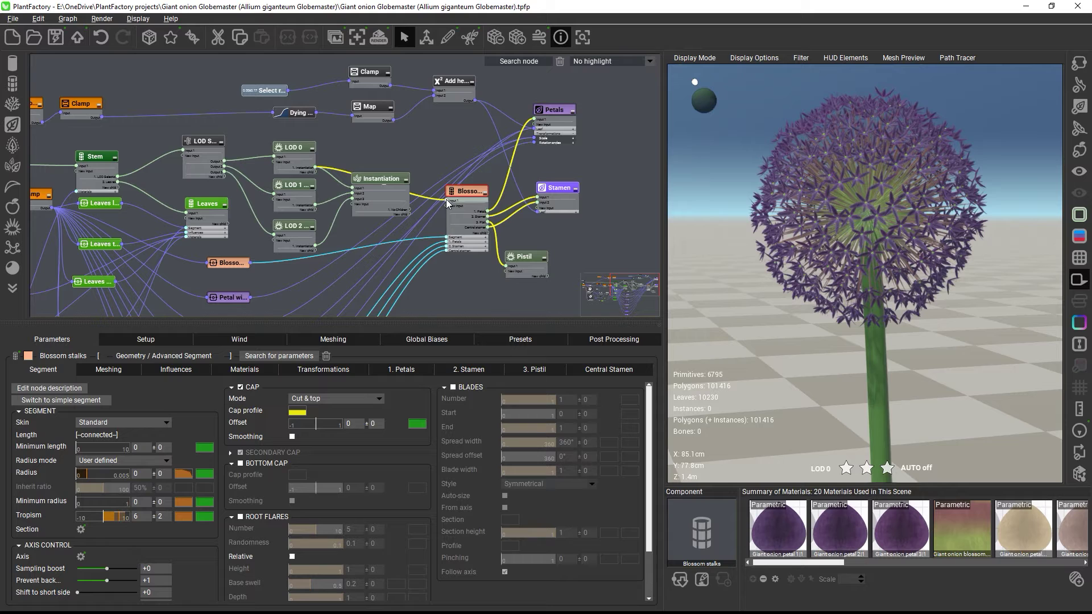
Step: Connect Blossom stalks' Input 1 to the Instantiation output, then select the Instantiation node
{"action": "left_click_drag", "start_coordinate": [447, 199], "coordinate": [408, 209]}
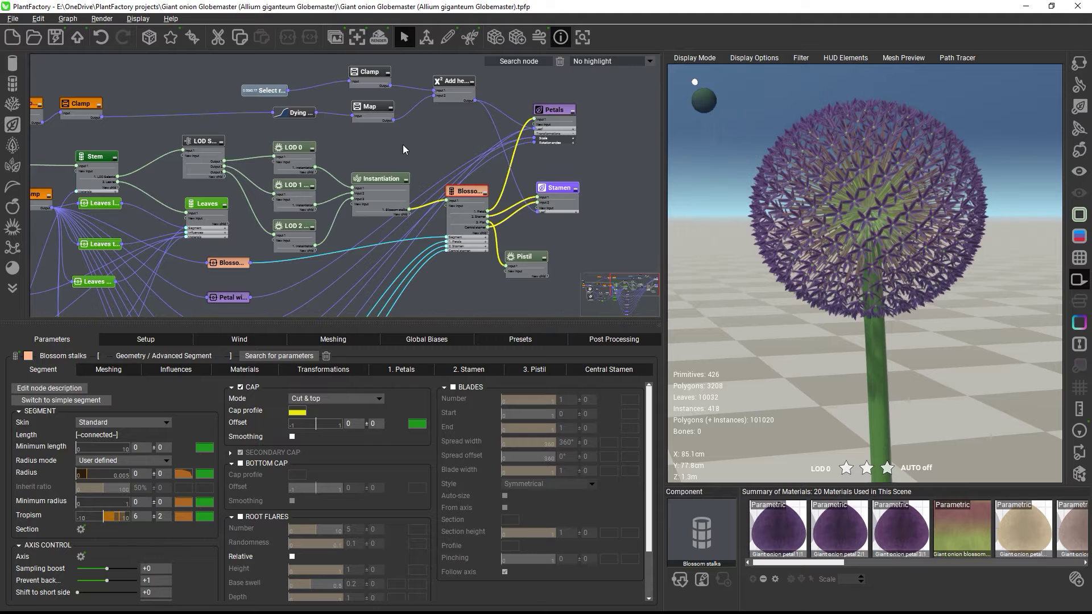
{"action": "left_click", "coordinate": [364, 175]}
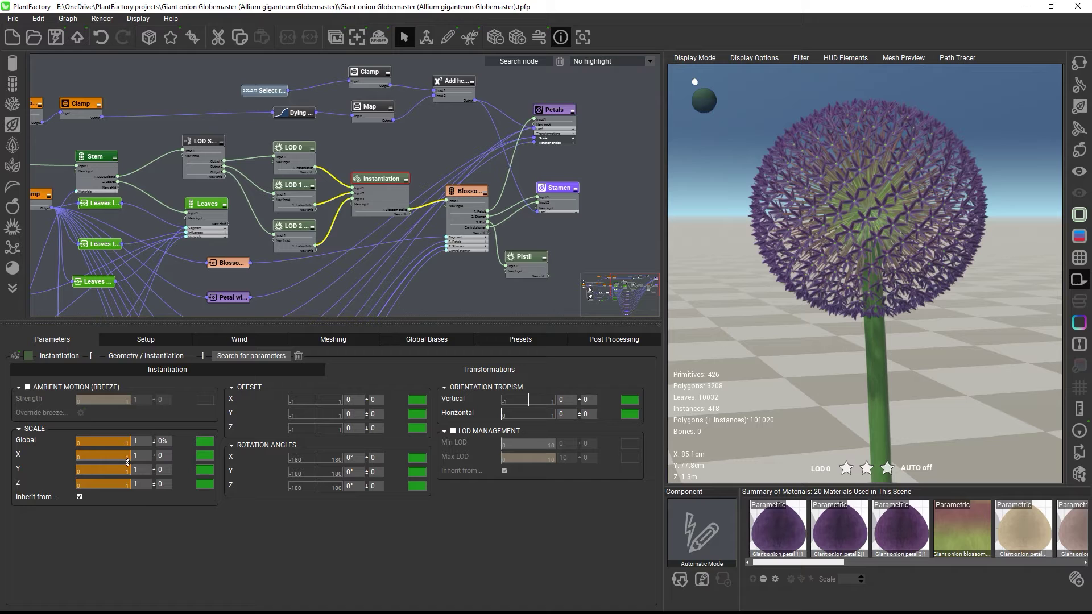
Step: Set Instantiation global scale variance to 10% and X/Y offset variance to 0.005
{"action": "left_click", "coordinate": [165, 443]}
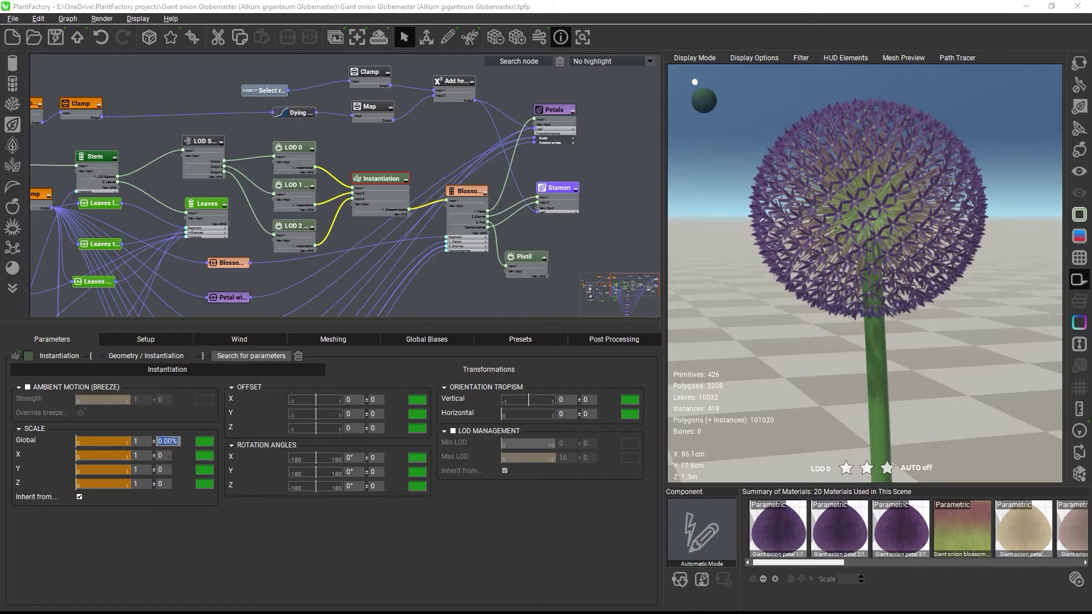
{"action": "left_click", "coordinate": [372, 400]}
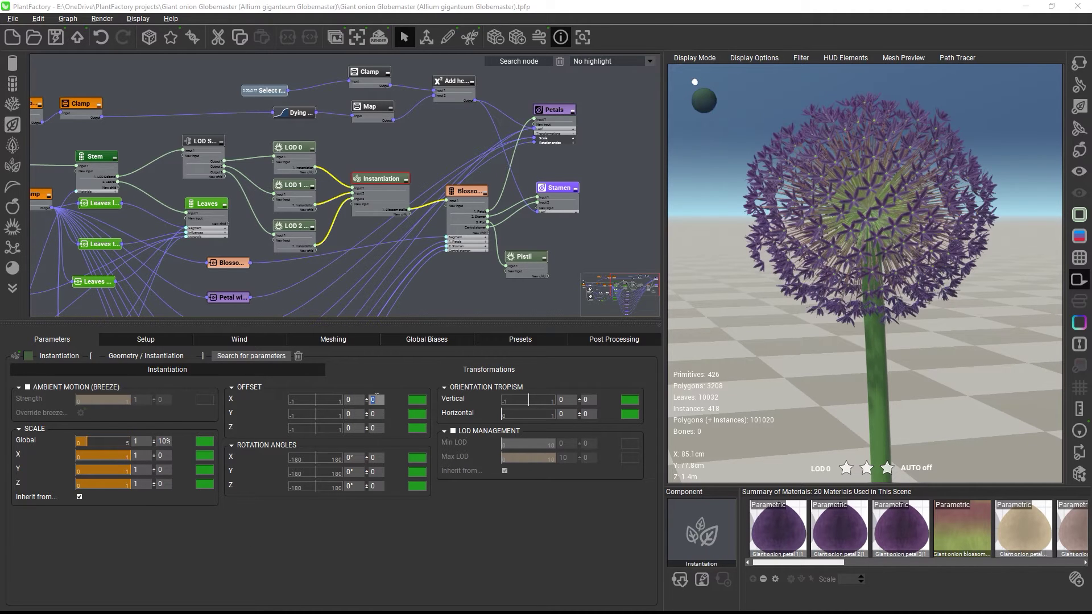
{"action": "left_click", "coordinate": [375, 415]}
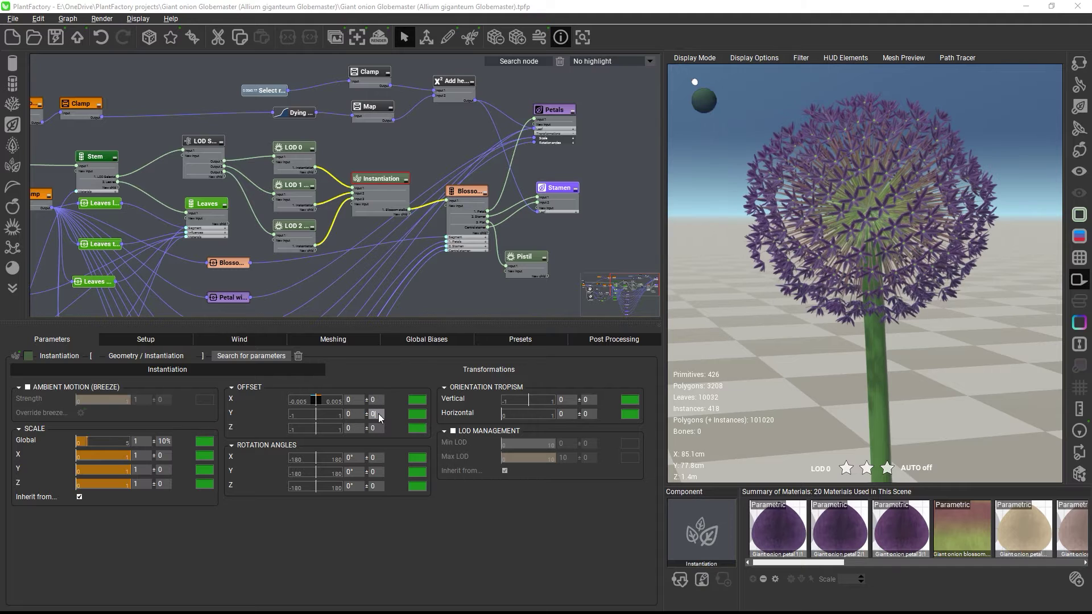
{"action": "type", "text": "0.005"}
Step: Set rotation variance to 5 on X, Y and Z, then check the randomized blossoms
{"action": "left_click", "coordinate": [377, 458]}
{"action": "type", "text": "5"}
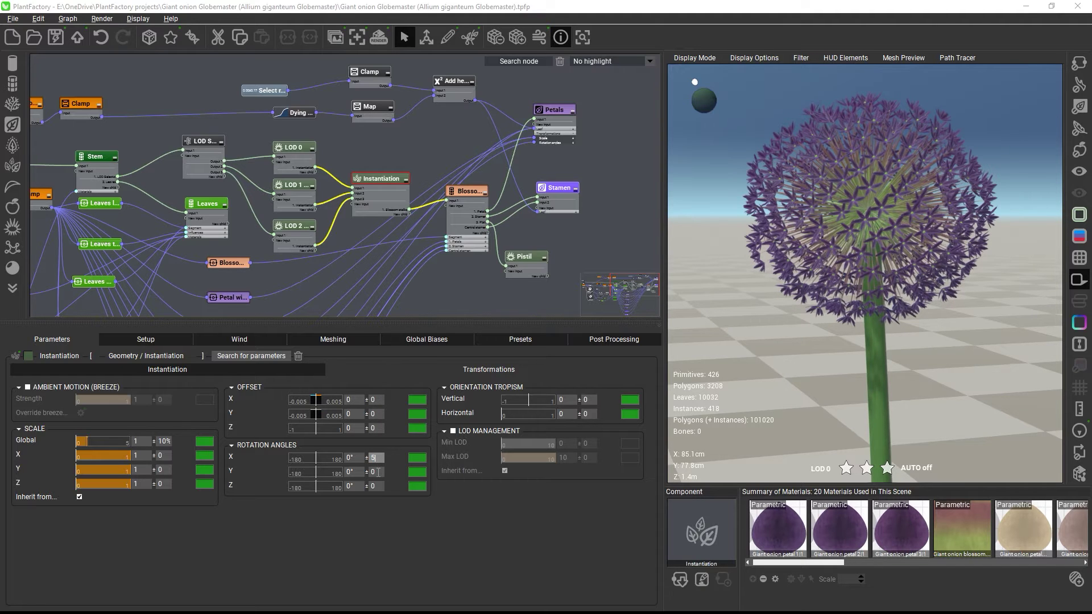
{"action": "left_click", "coordinate": [375, 472]}
{"action": "type", "text": "5"}
{"action": "left_click", "coordinate": [376, 487]}
{"action": "type", "text": "5"}
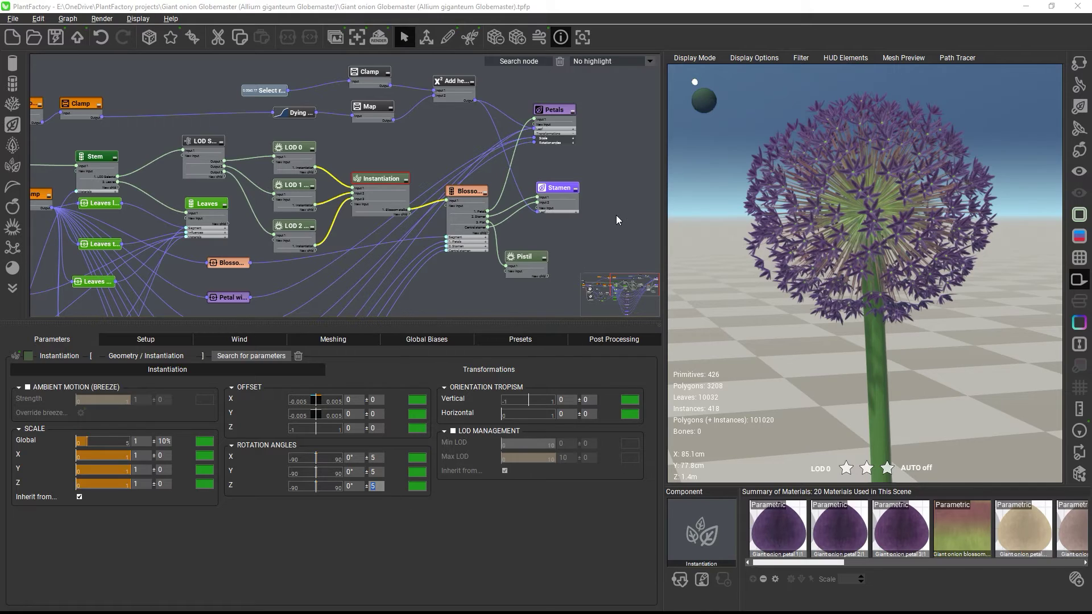
{"action": "left_click", "coordinate": [765, 241]}
{"action": "mouse_move", "coordinate": [769, 239]}
{"action": "left_mouse_down"}
{"action": "mouse_move", "coordinate": [801, 244]}
{"action": "mouse_move", "coordinate": [767, 247]}
{"action": "left_mouse_up"}
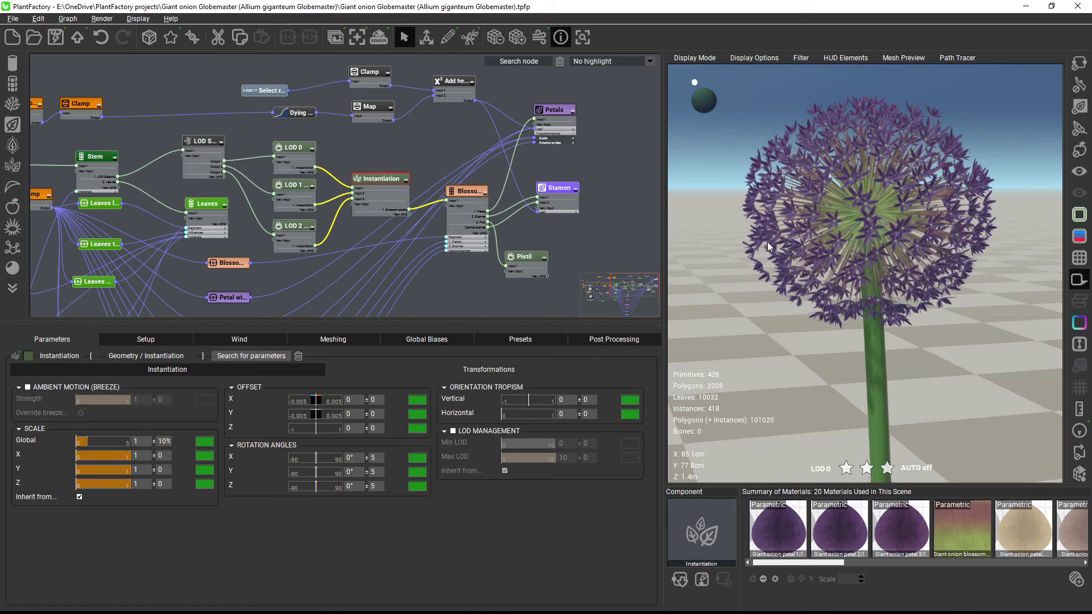
Step: Open the Export Options dialog for the onion plant's FBX export
{"action": "left_click", "coordinate": [77, 38]}
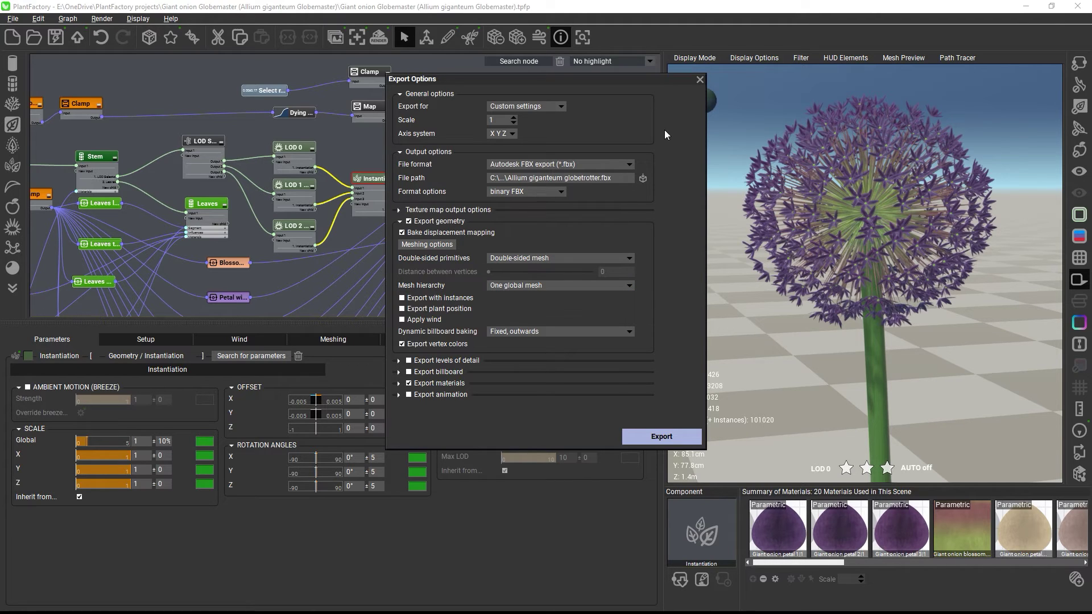
Step: Close the Export Options dialog to return to the node graph
{"action": "left_click", "coordinate": [698, 81]}
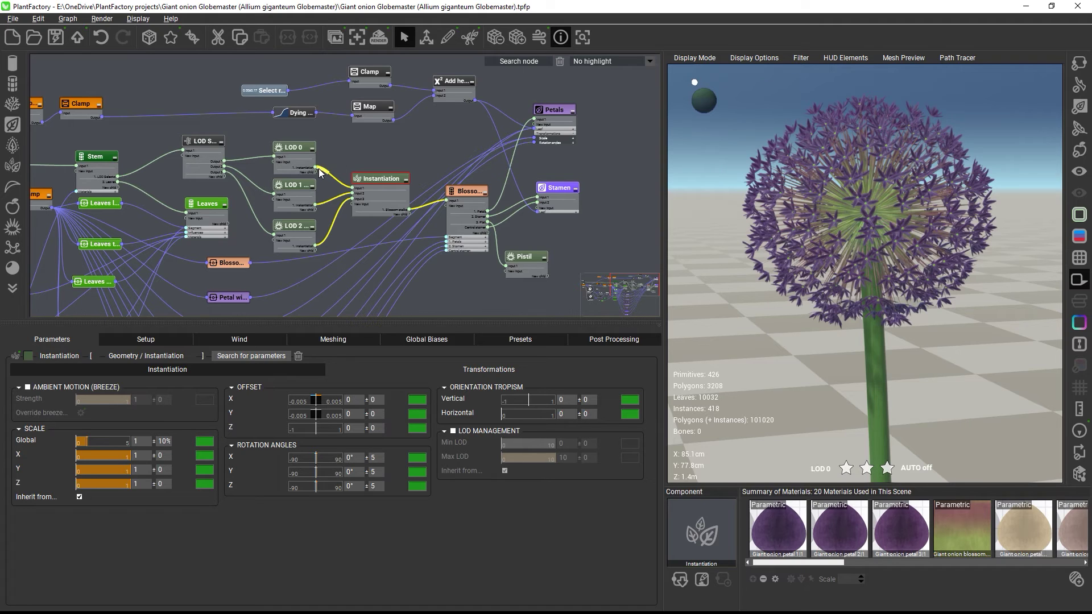
Step: Reconnect LOD 0, 1 and 2 to Blossom stalks inputs 1-3 and delete the Instantiation node
{"action": "left_click_drag", "start_coordinate": [317, 172], "coordinate": [448, 199]}
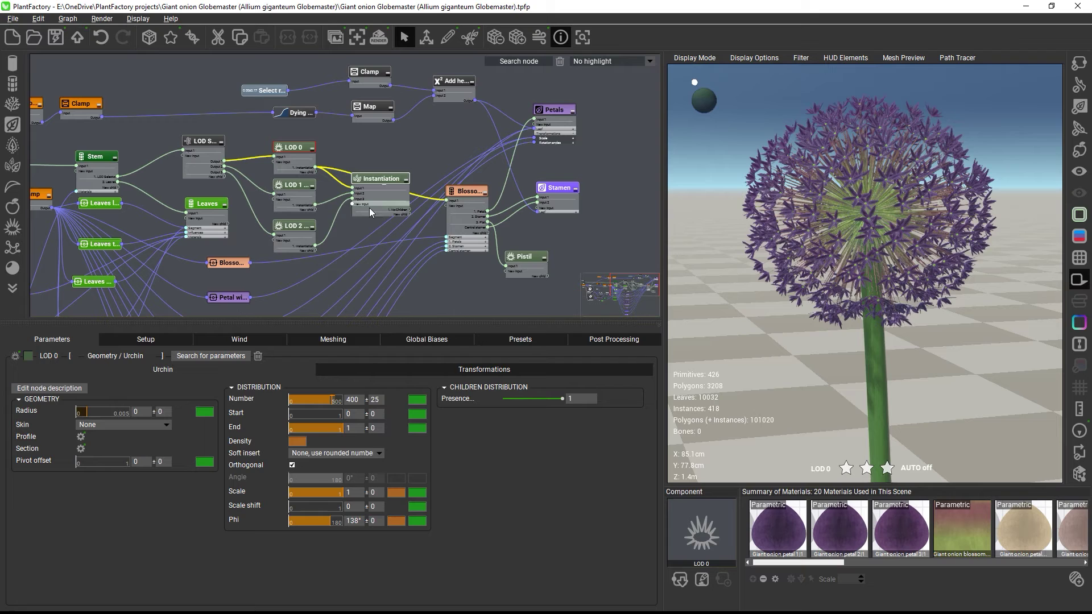
{"action": "left_click_drag", "start_coordinate": [315, 203], "coordinate": [447, 205]}
{"action": "left_click_drag", "start_coordinate": [315, 247], "coordinate": [448, 212]}
{"action": "left_click", "coordinate": [359, 182]}
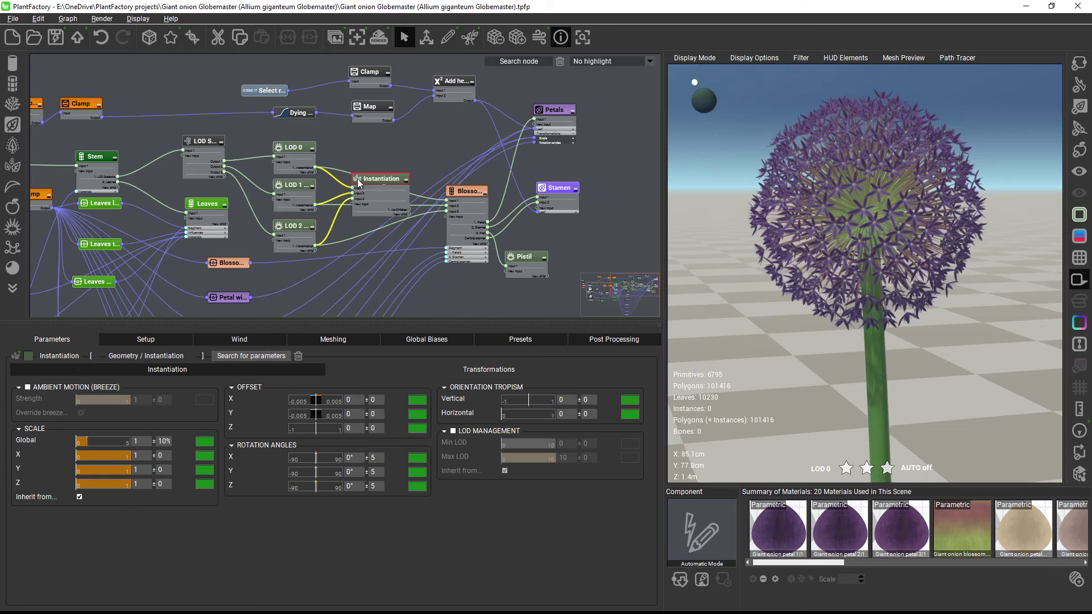
{"action": "key", "text": "Delete"}
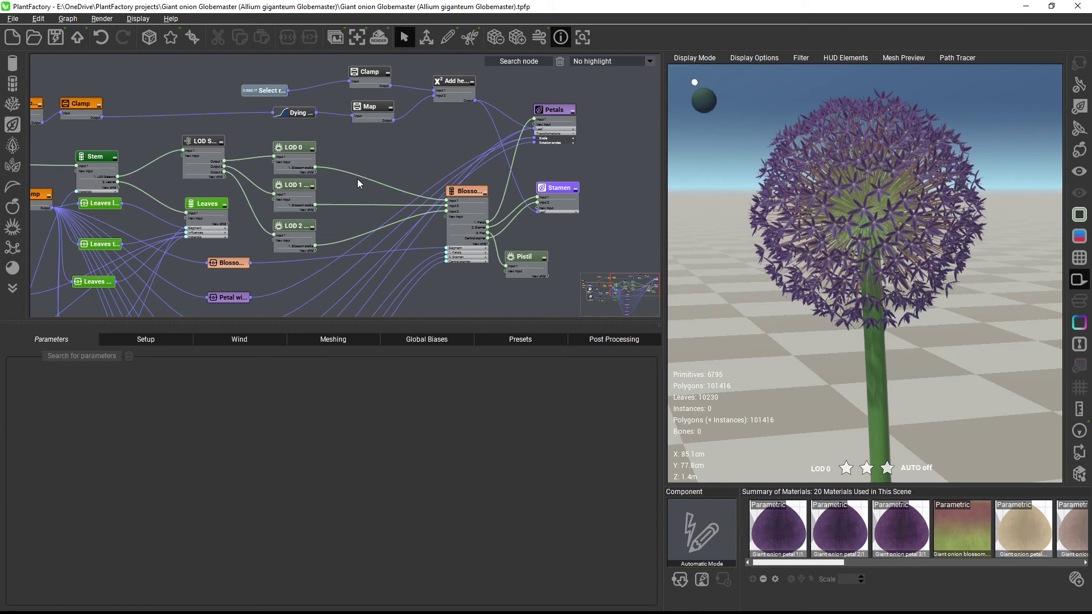